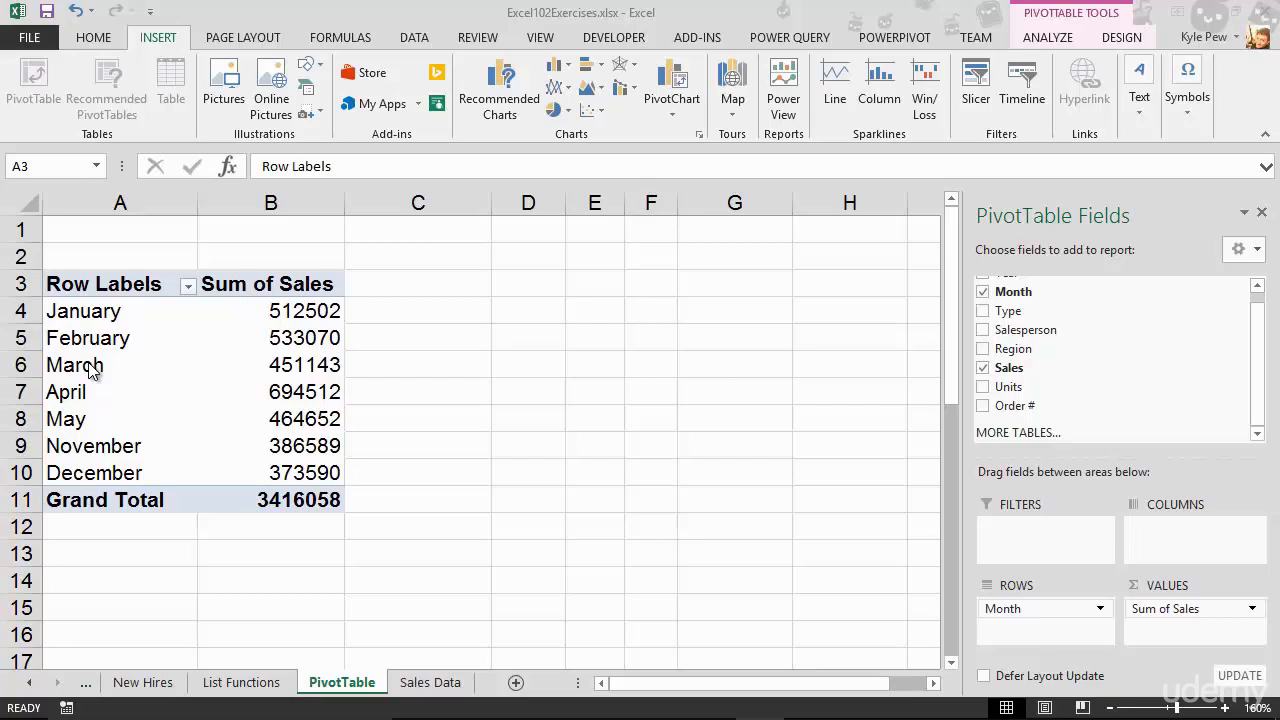
Group the January, February and March items in the PivotTable into one group.
left_click(58, 311)
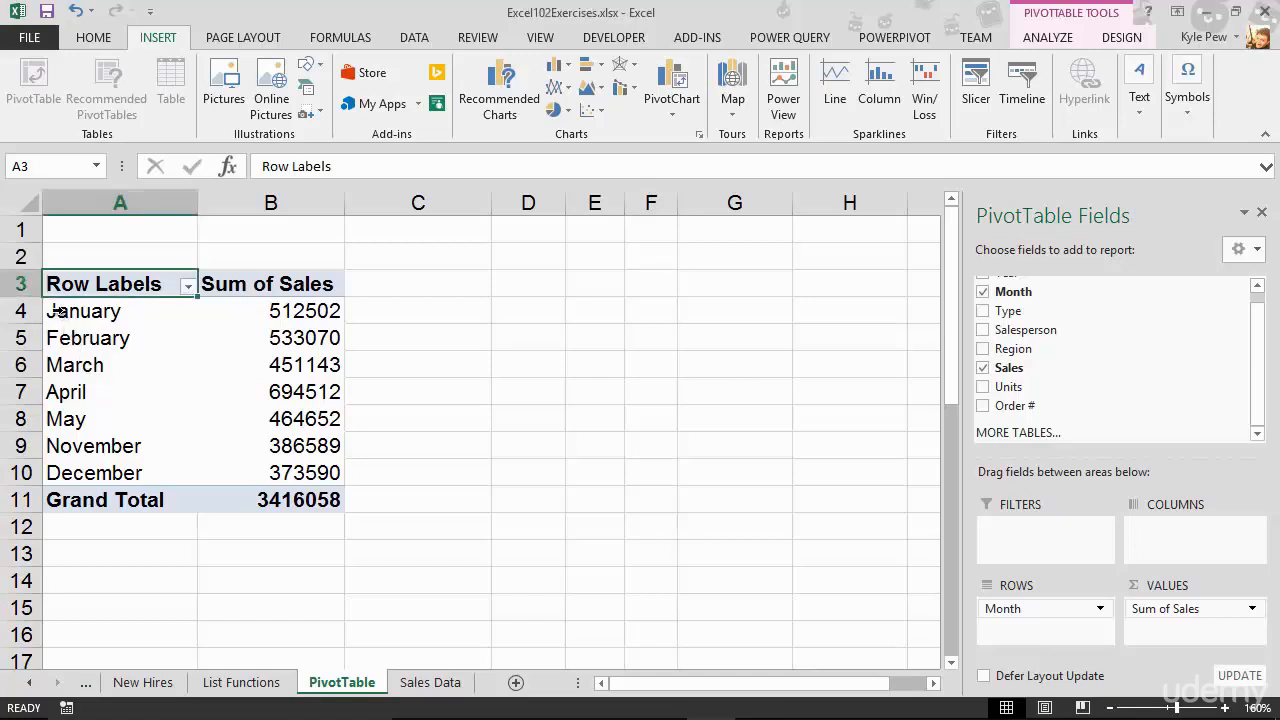
left_click_drag(58, 311, 52, 365)
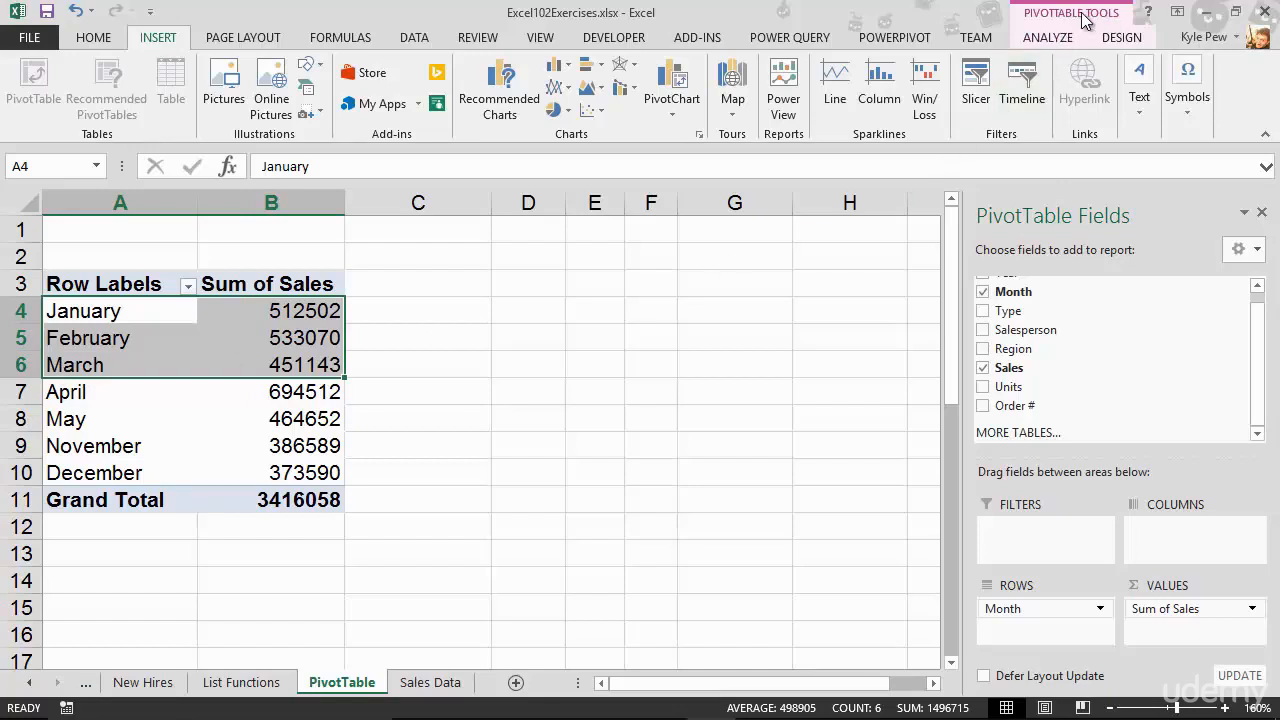
left_click(1053, 39)
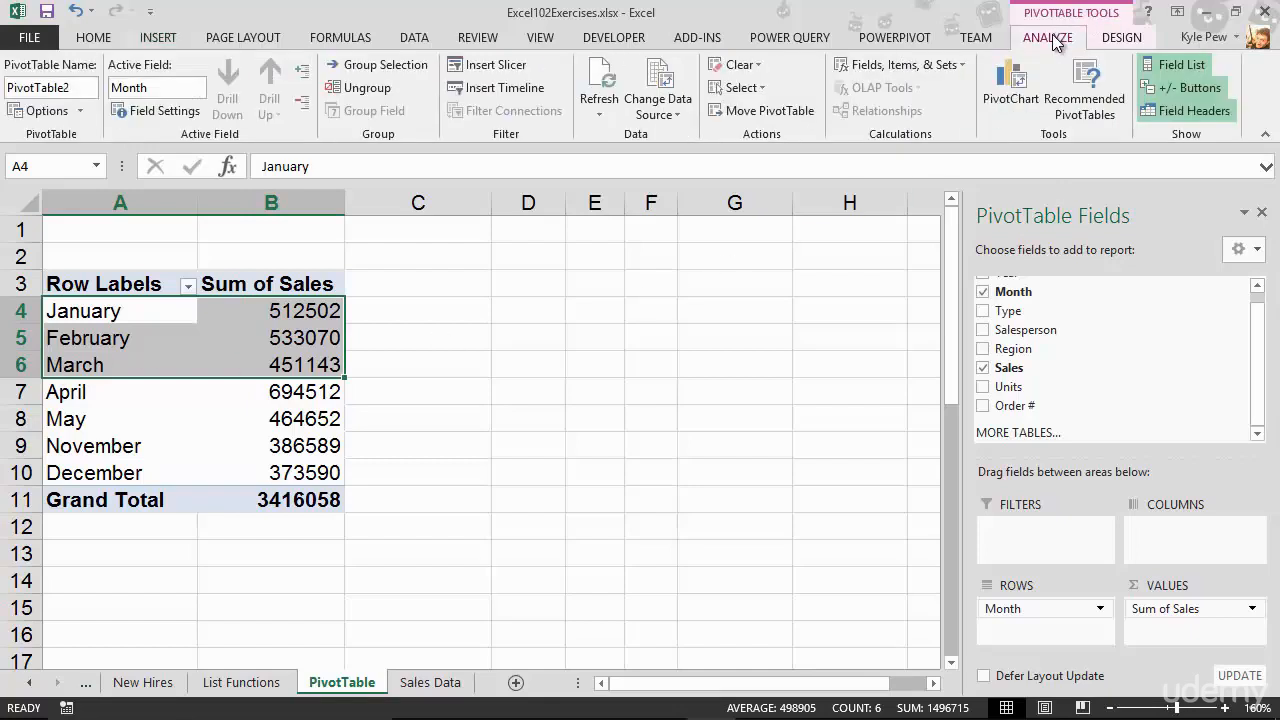
left_click(1120, 39)
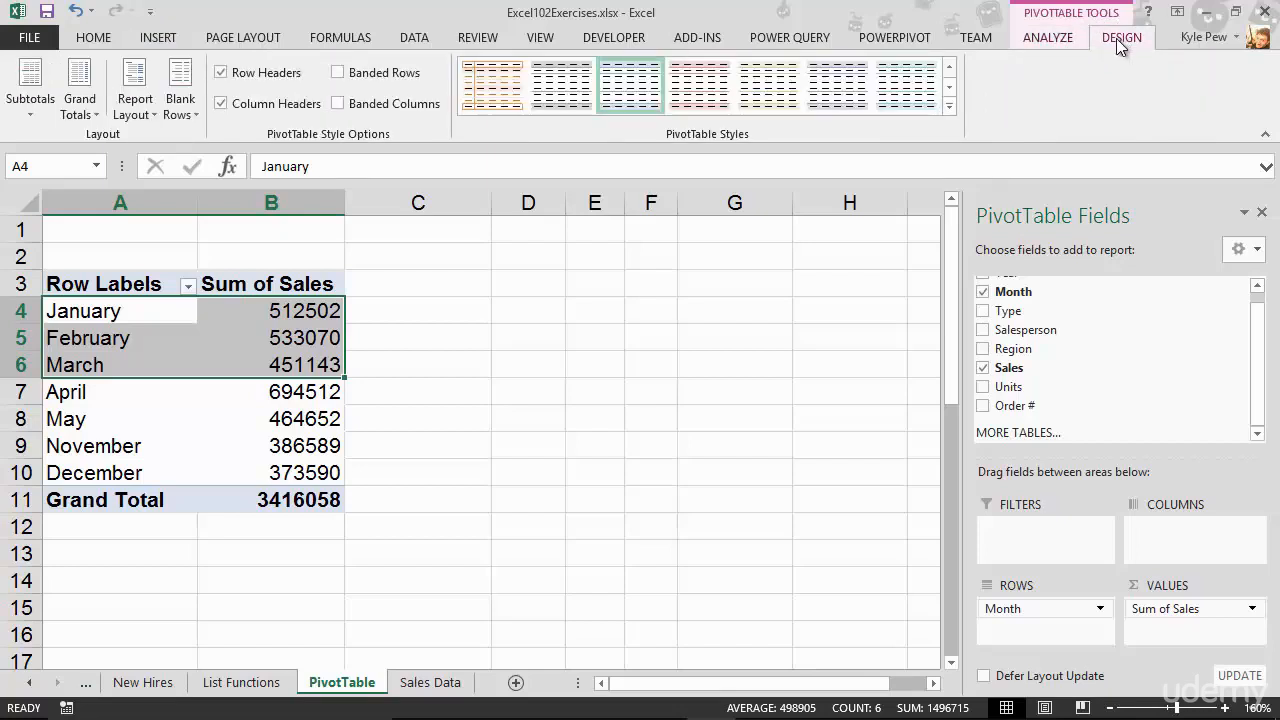
left_click(1057, 40)
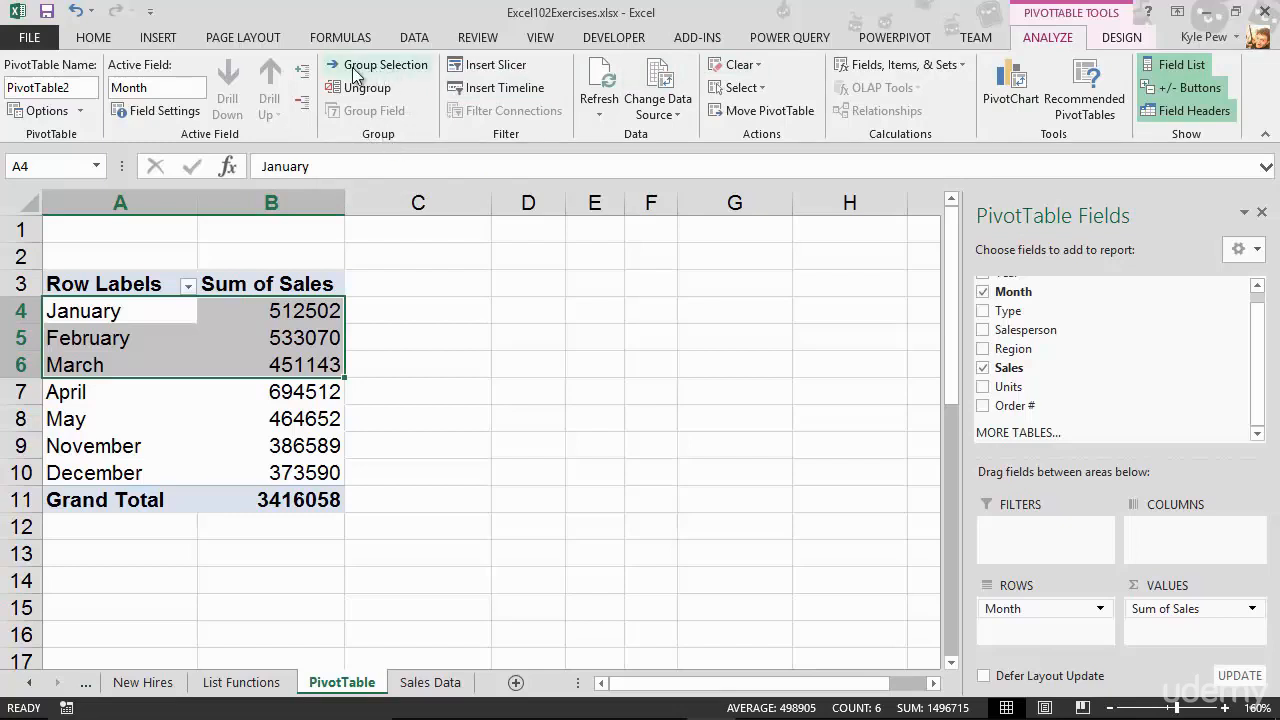
left_click(424, 67)
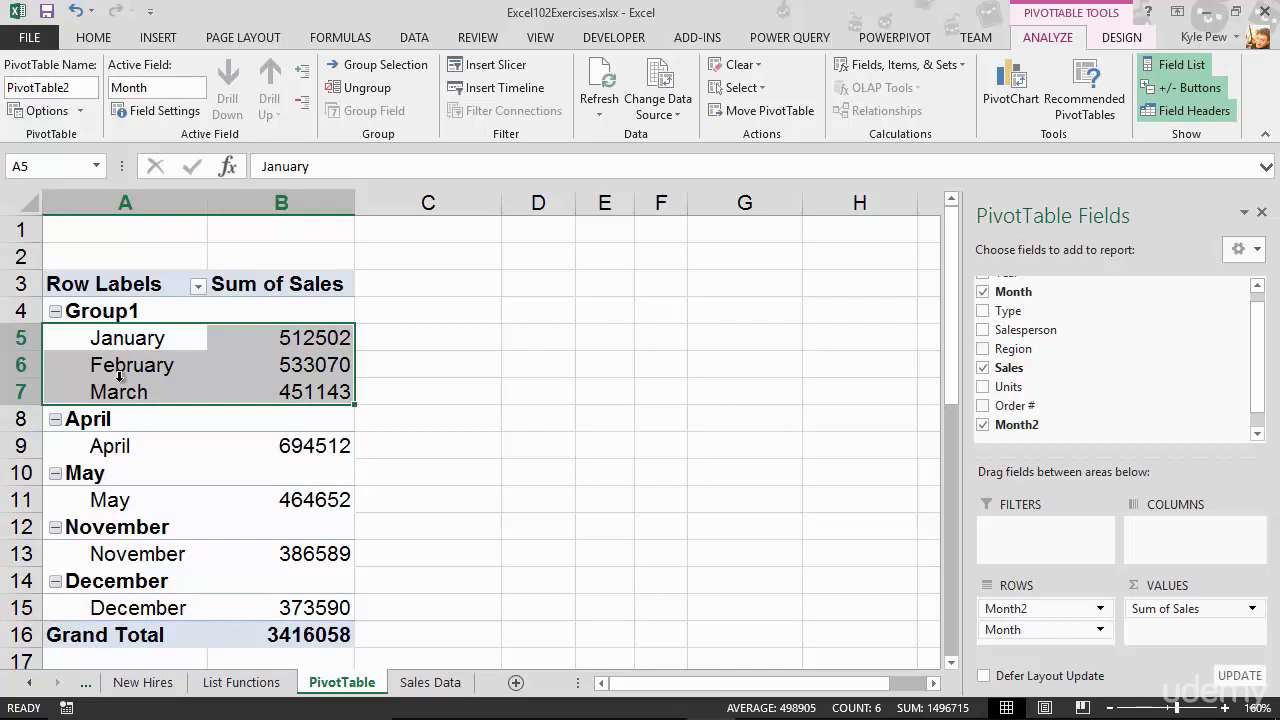
Rename the new group Qtr 1, then collapse and expand it to check its subtotal.
left_click(112, 312)
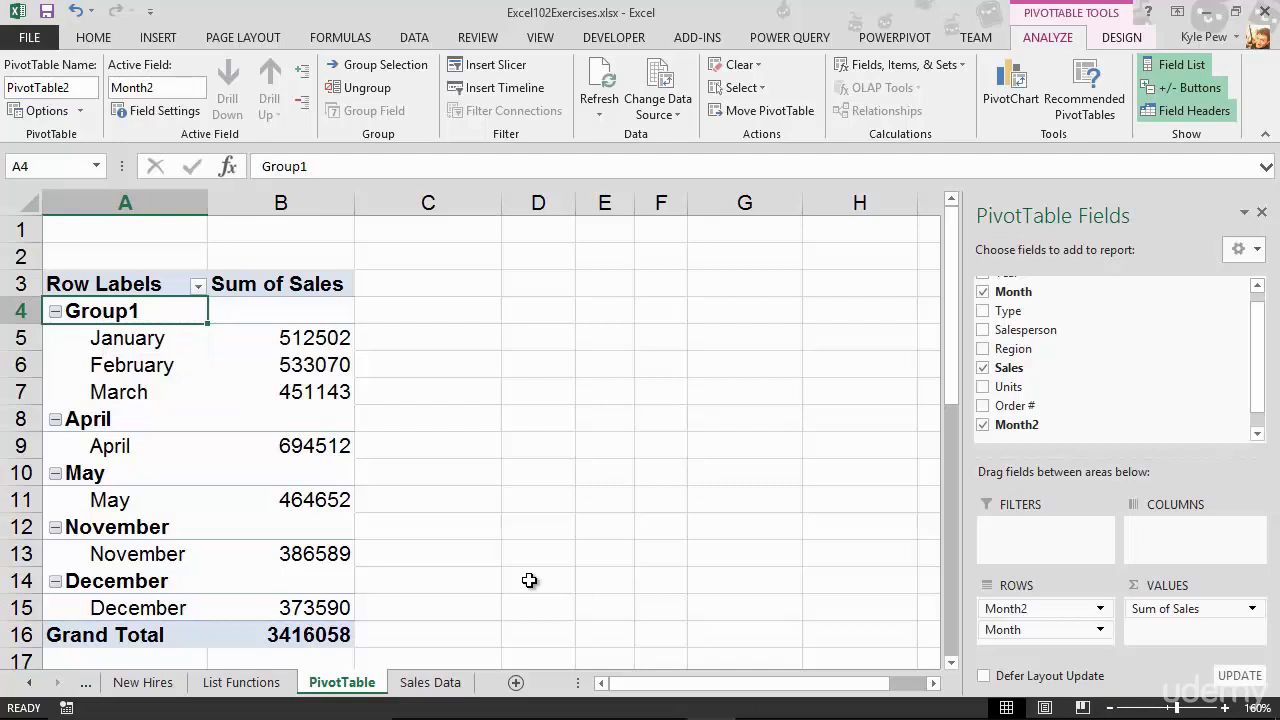
type("Qtr 1")
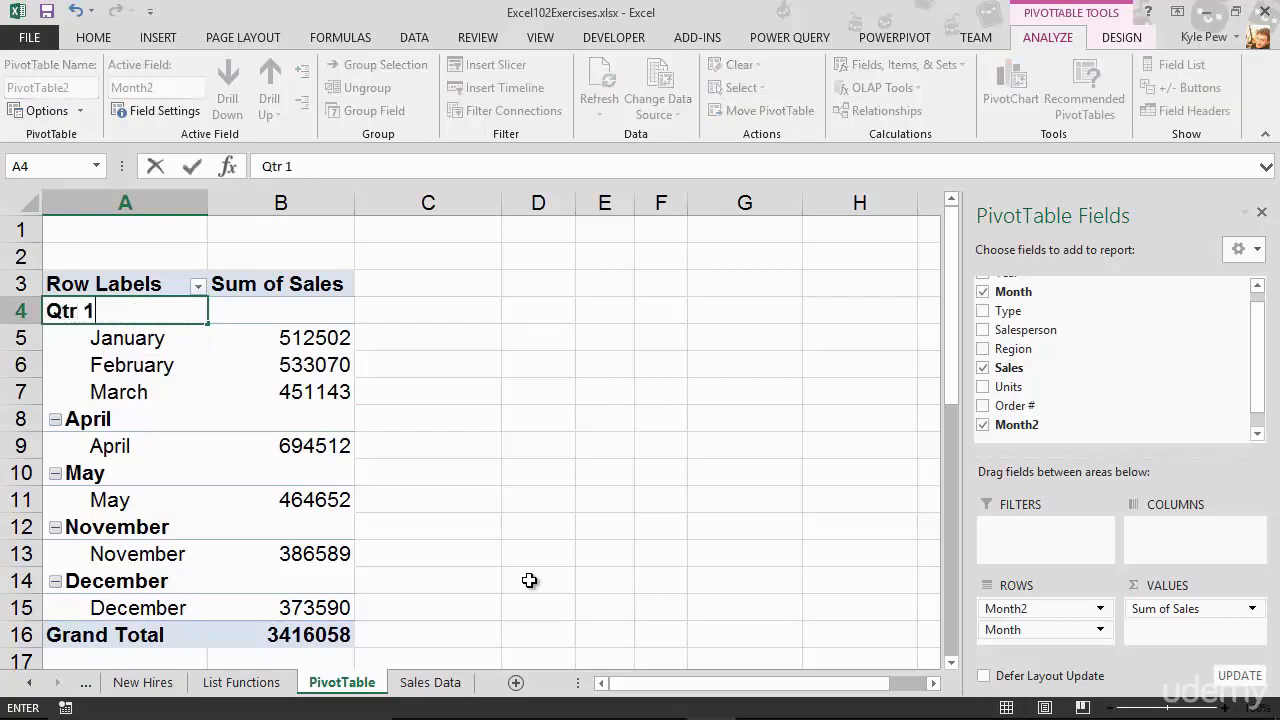
key("Return")
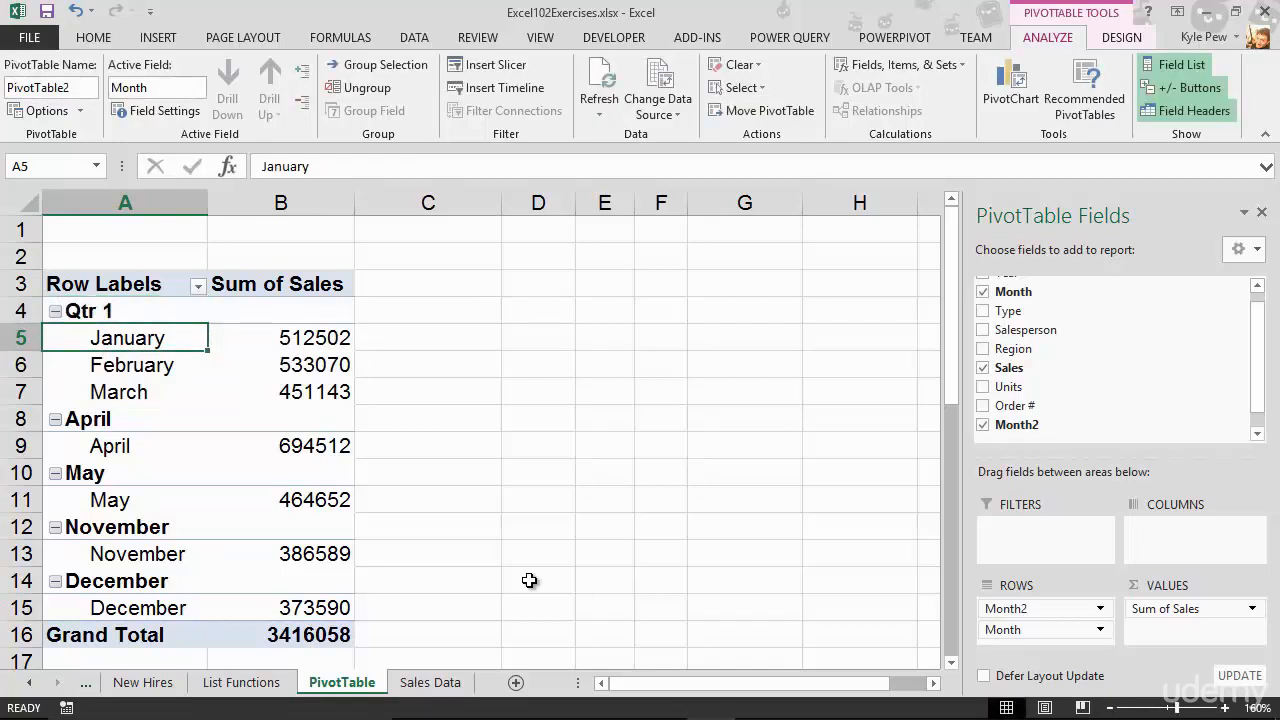
left_click(56, 311)
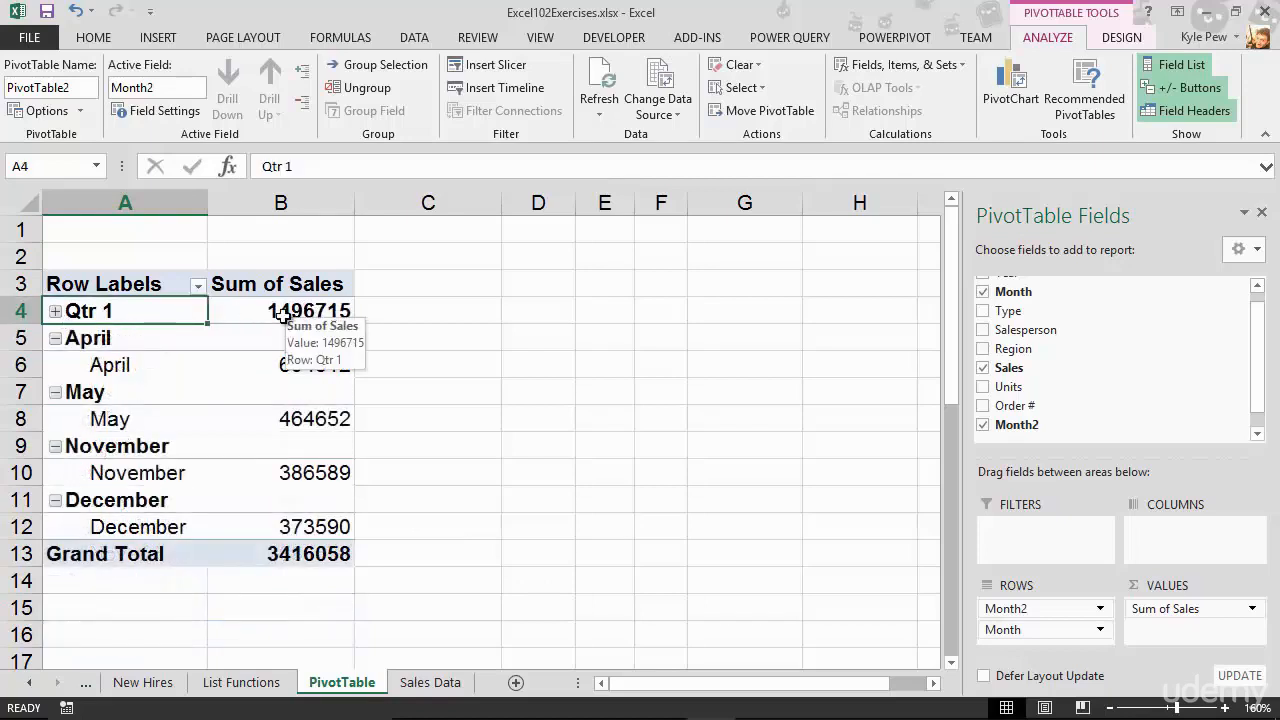
left_click(56, 311)
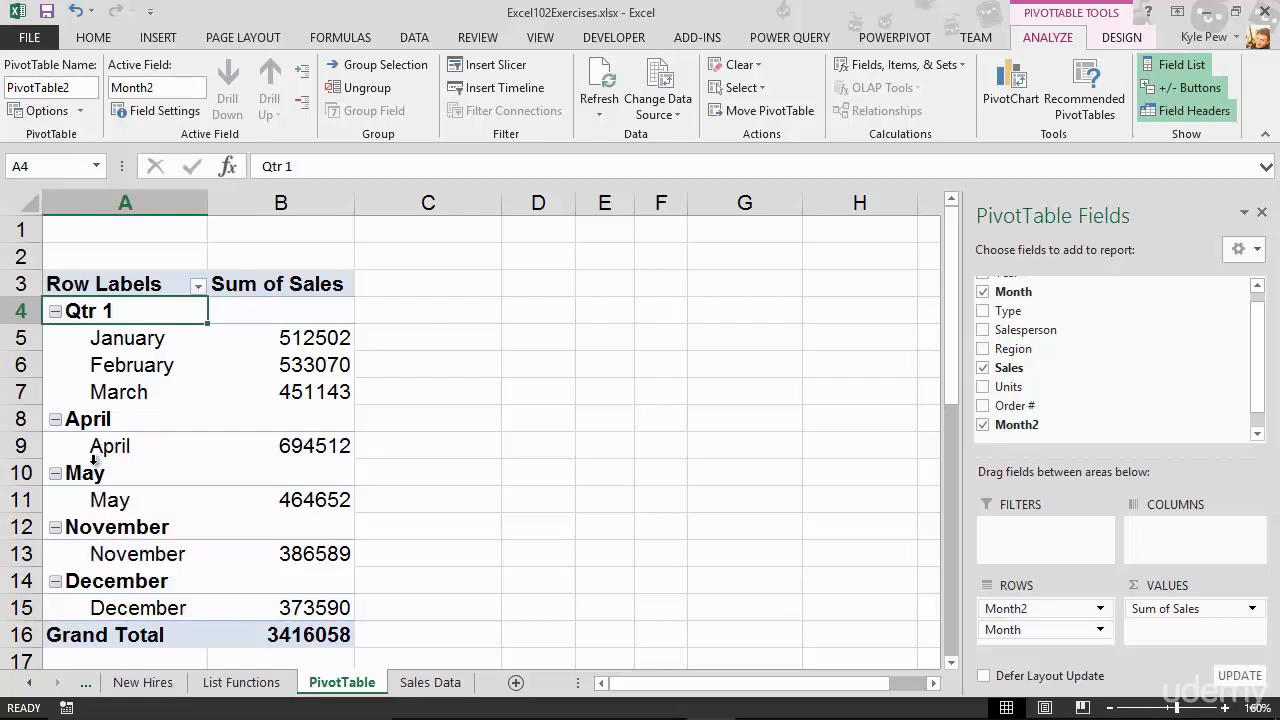
Group the April and May items into a second group.
left_click_drag(103, 446, 105, 503)
left_click_drag(105, 420, 105, 498)
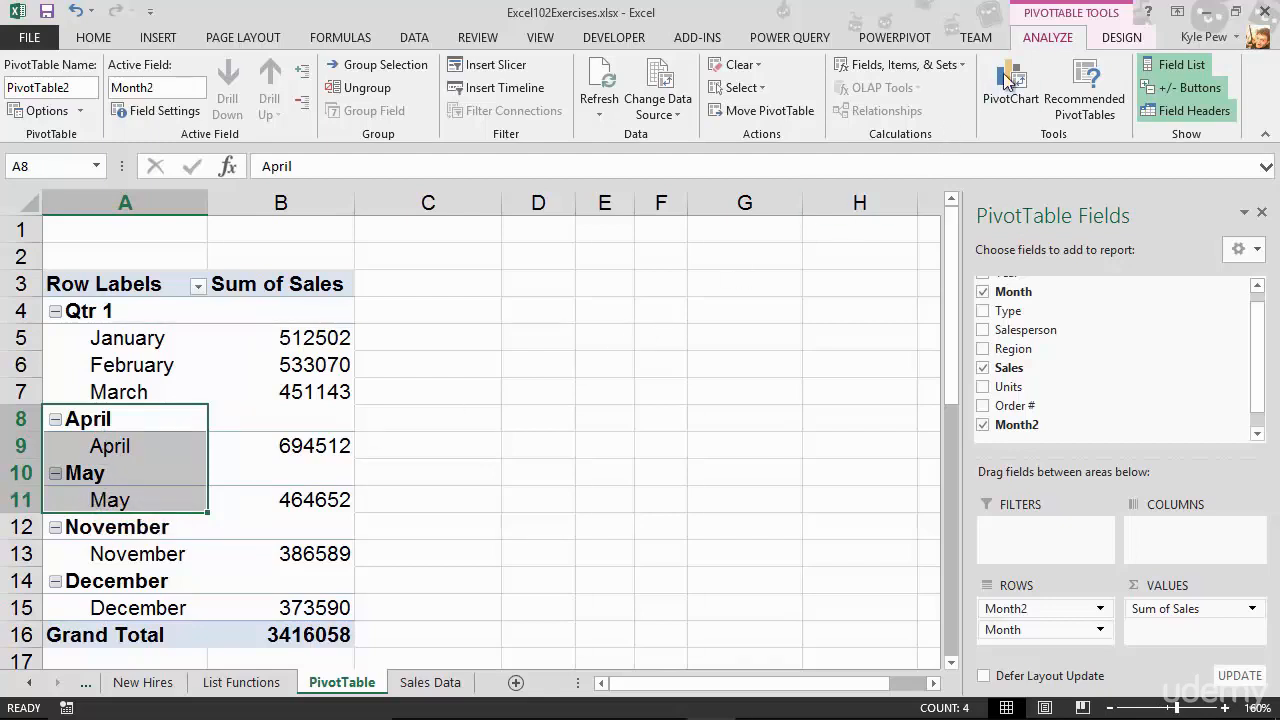
left_click(375, 69)
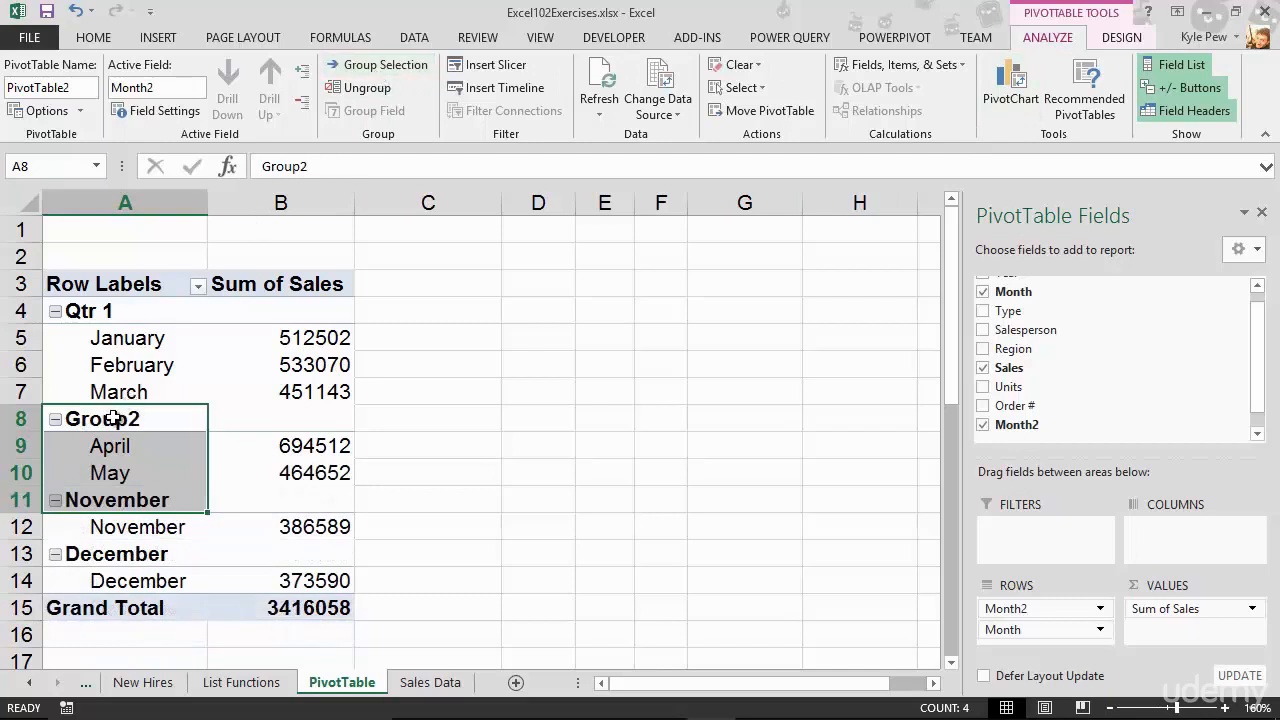
Rename the active field to Qtr 2Month2 by entering Qtr 2 before its name.
left_click(113, 418)
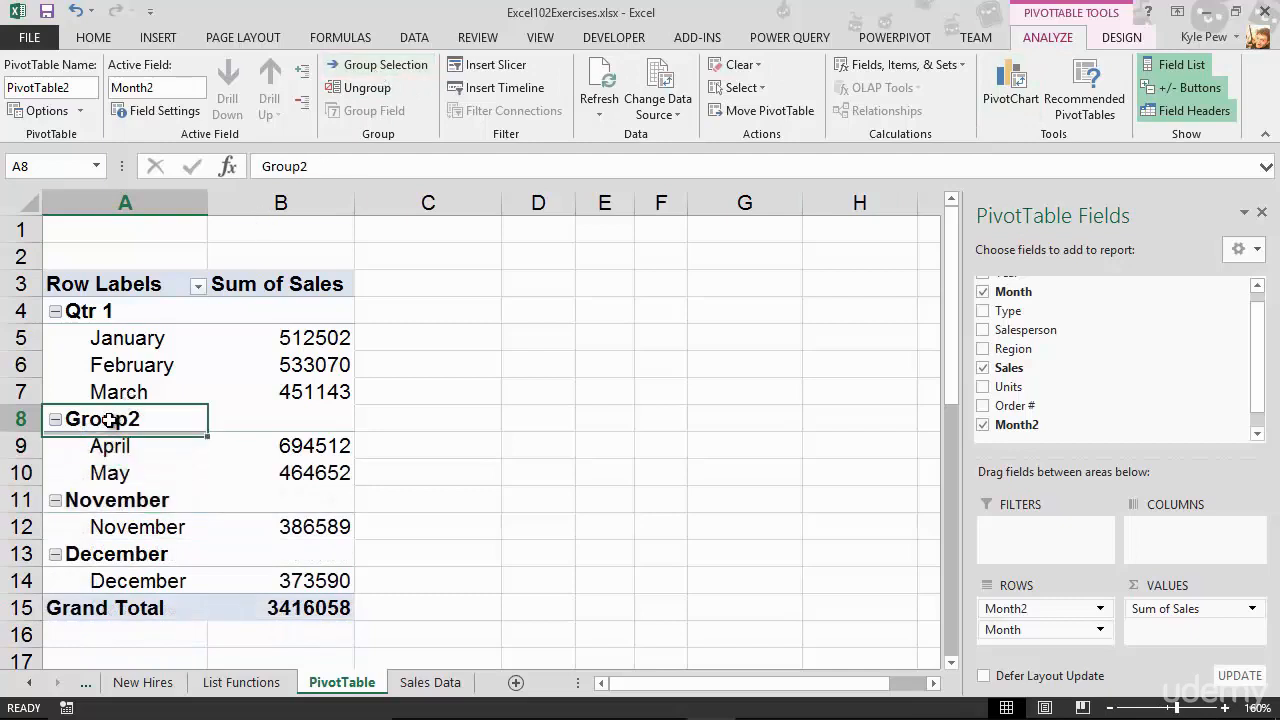
left_click(186, 90)
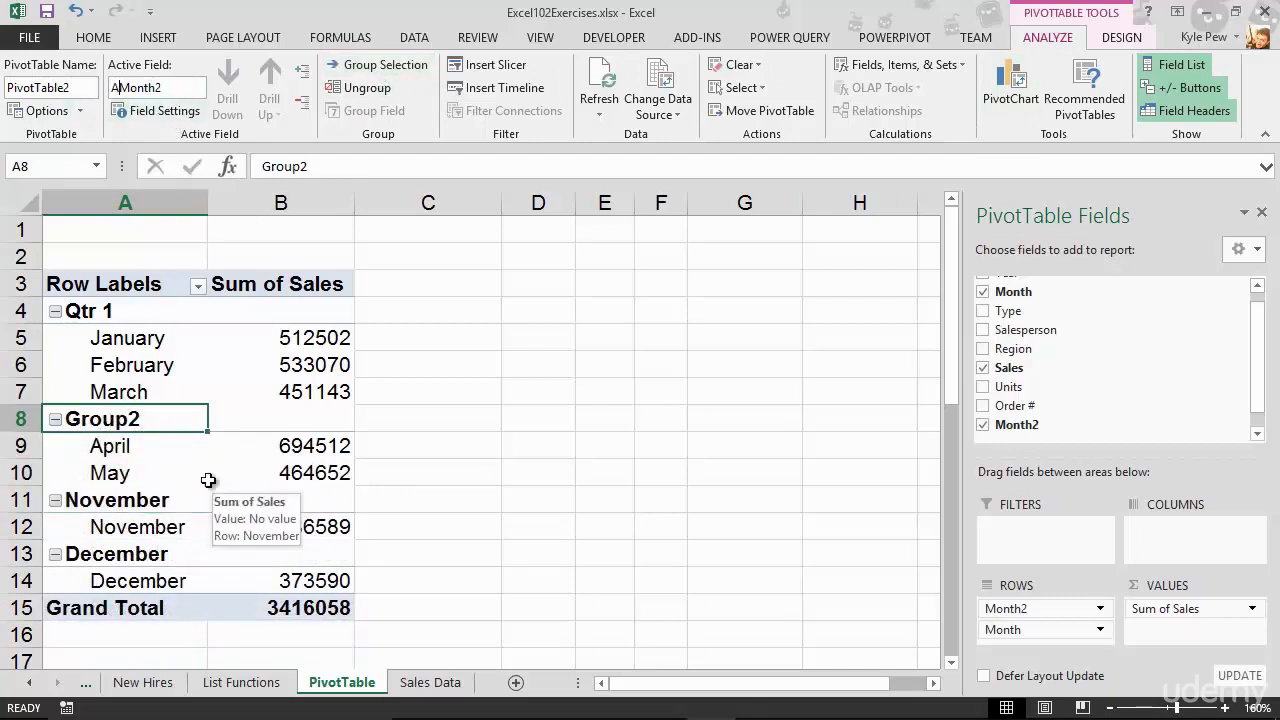
type("Qtr 2")
key("Return")
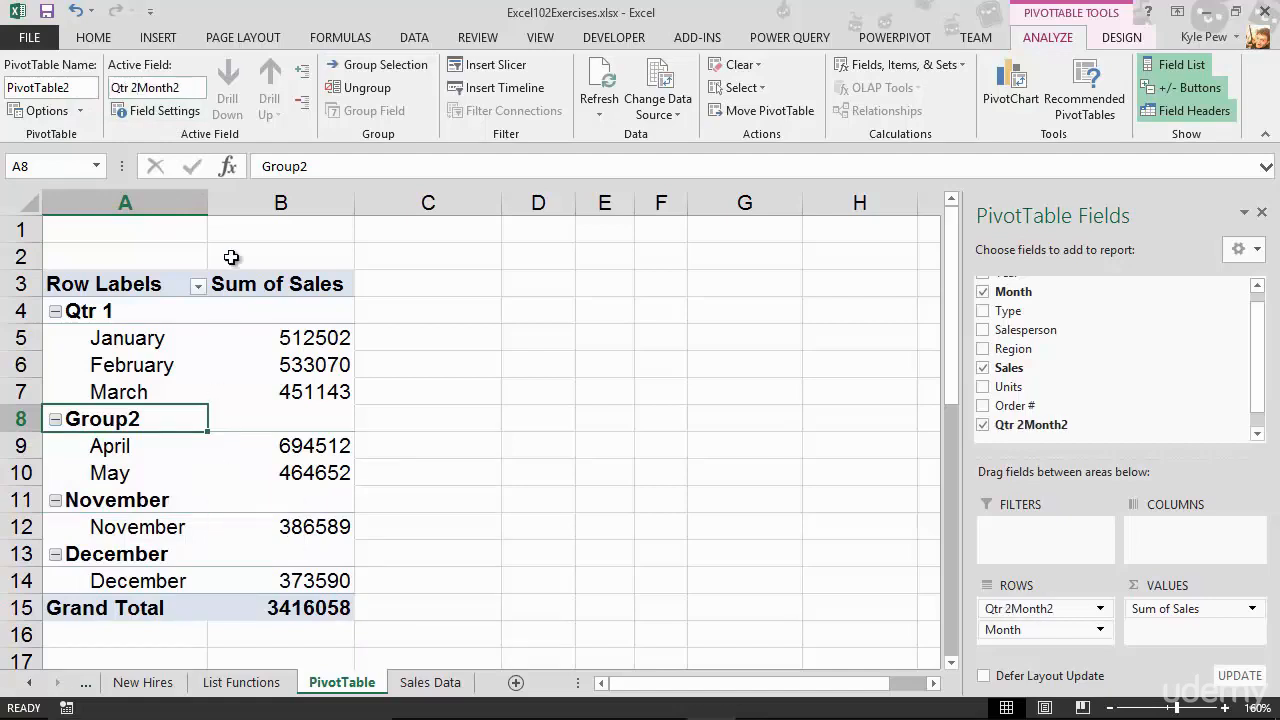
key("Down")
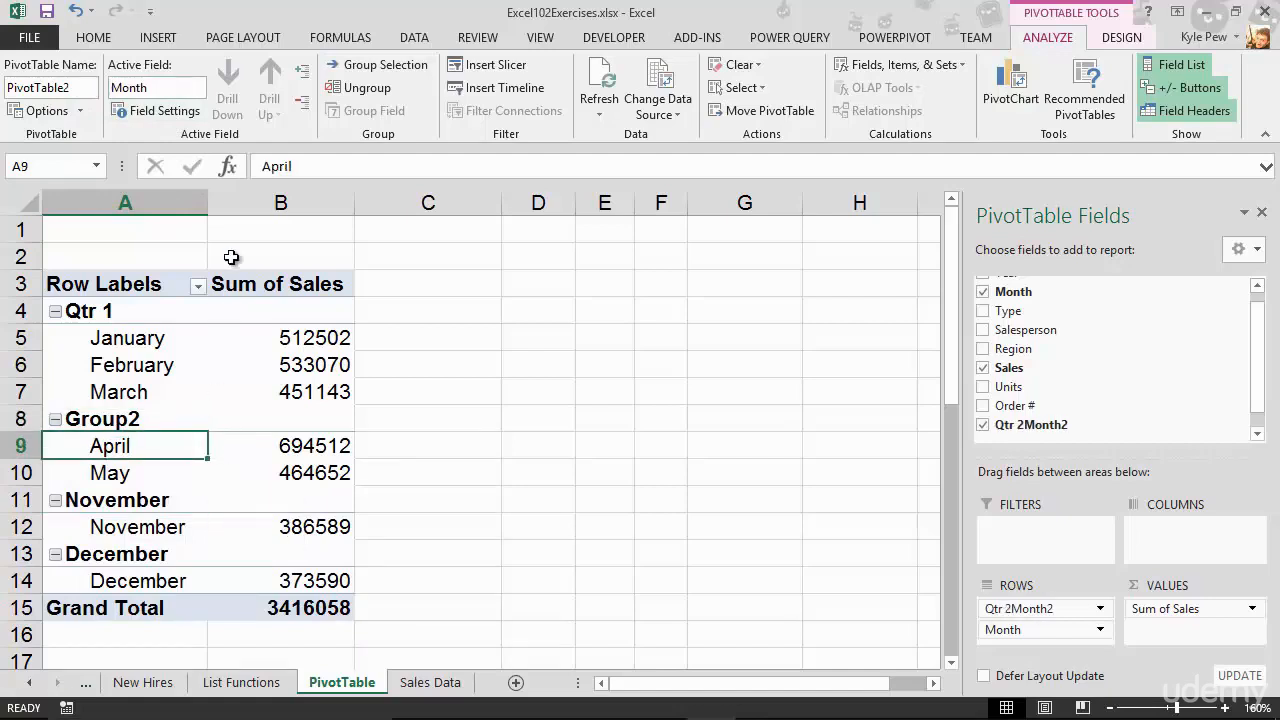
Rename the second group label as Qtr 2.
left_click(90, 418)
type("Qtr 1")
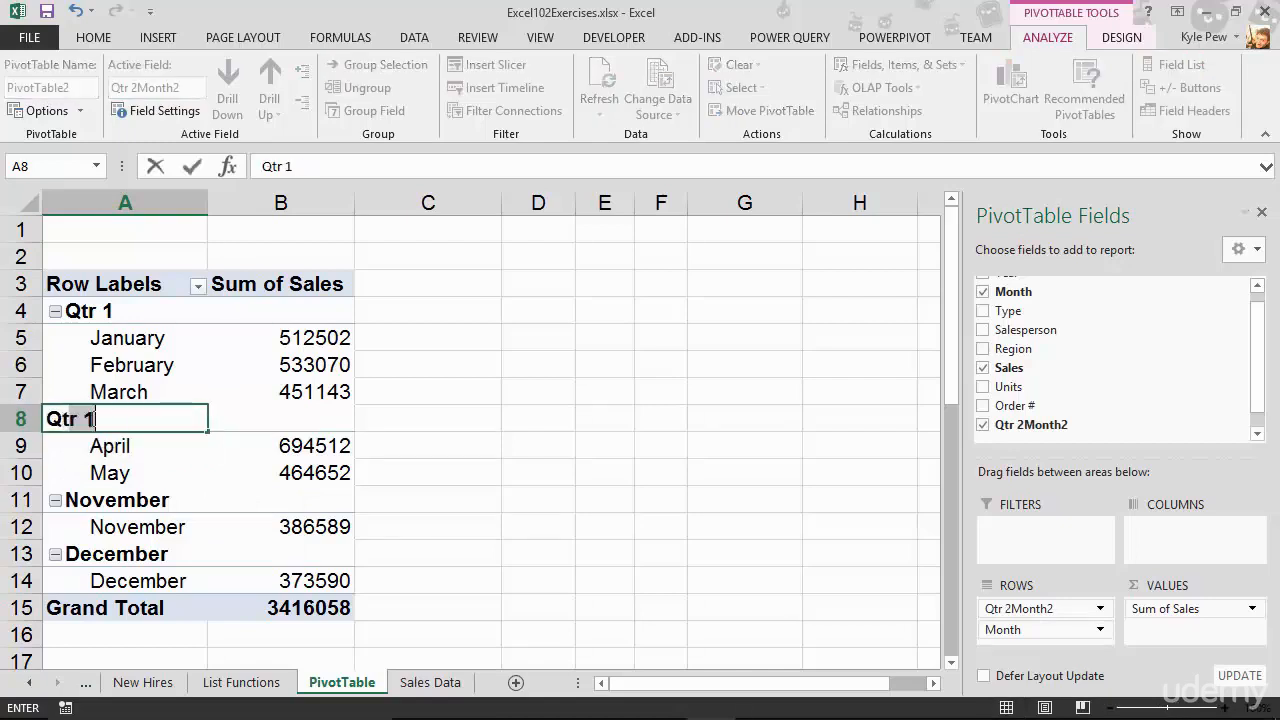
key("BackSpace")
type("2")
key("Return")
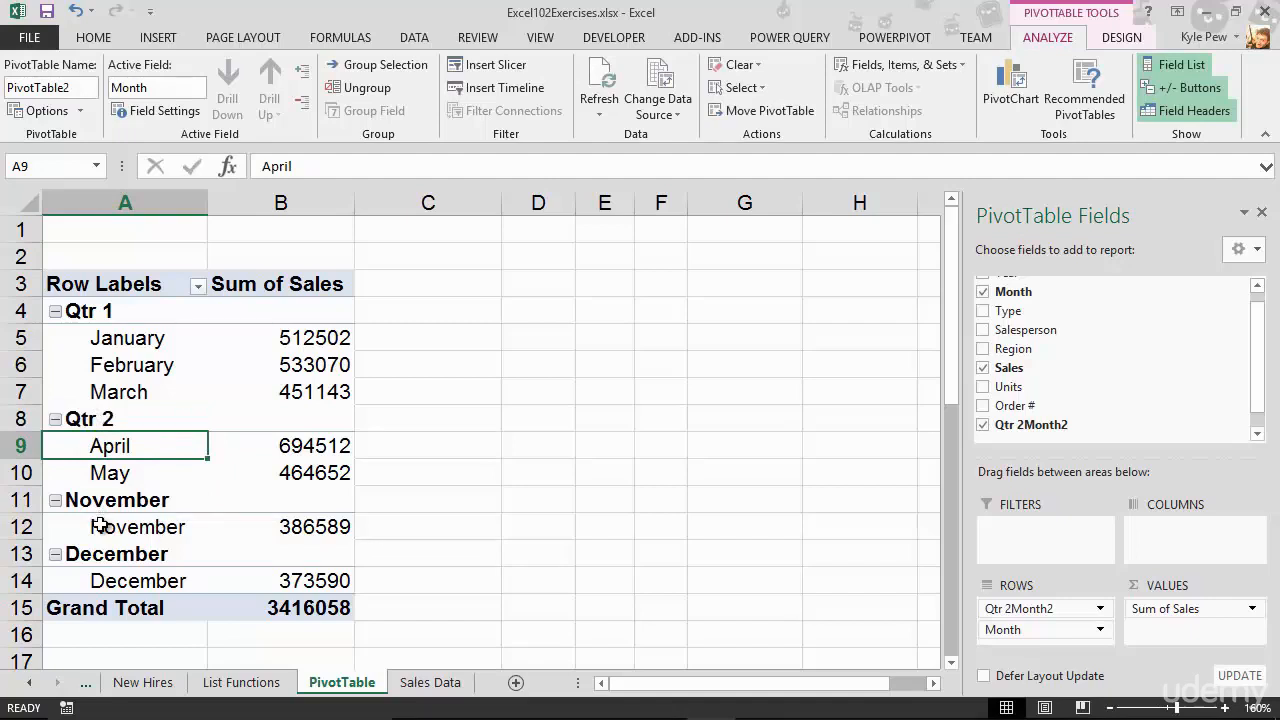
Group the November and December items into a third group.
left_click_drag(102, 505, 104, 578)
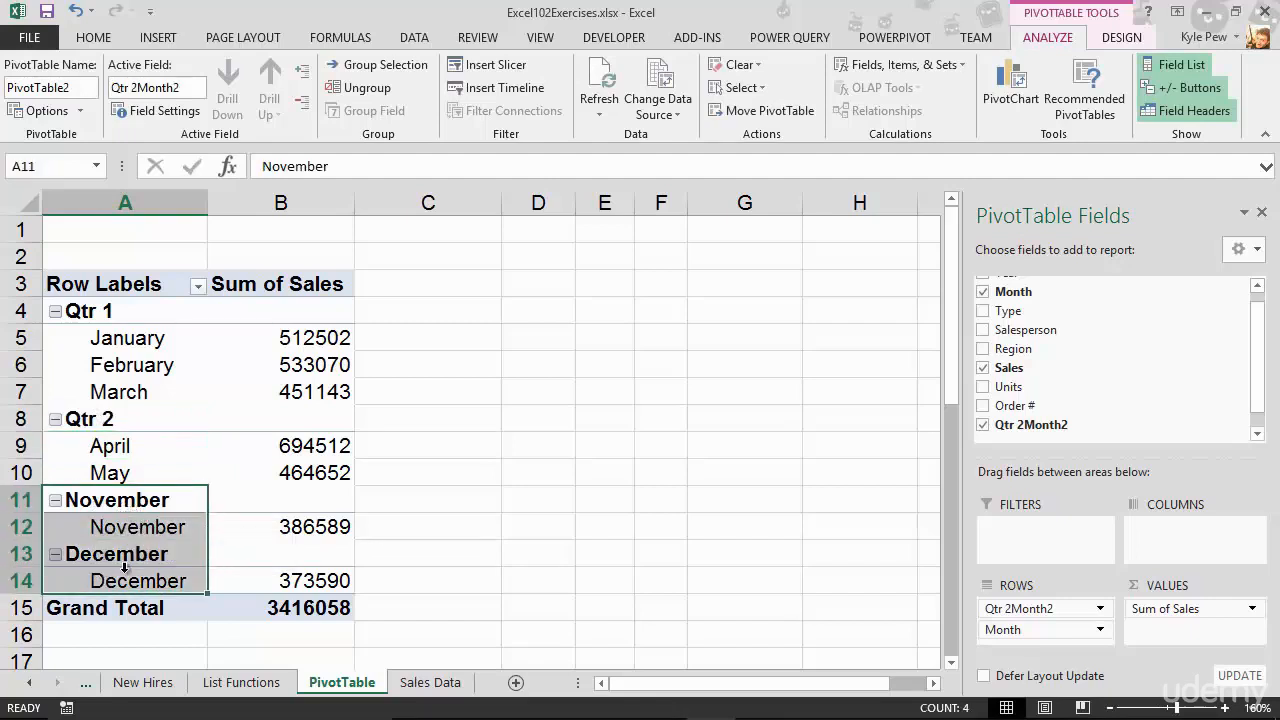
left_click(380, 66)
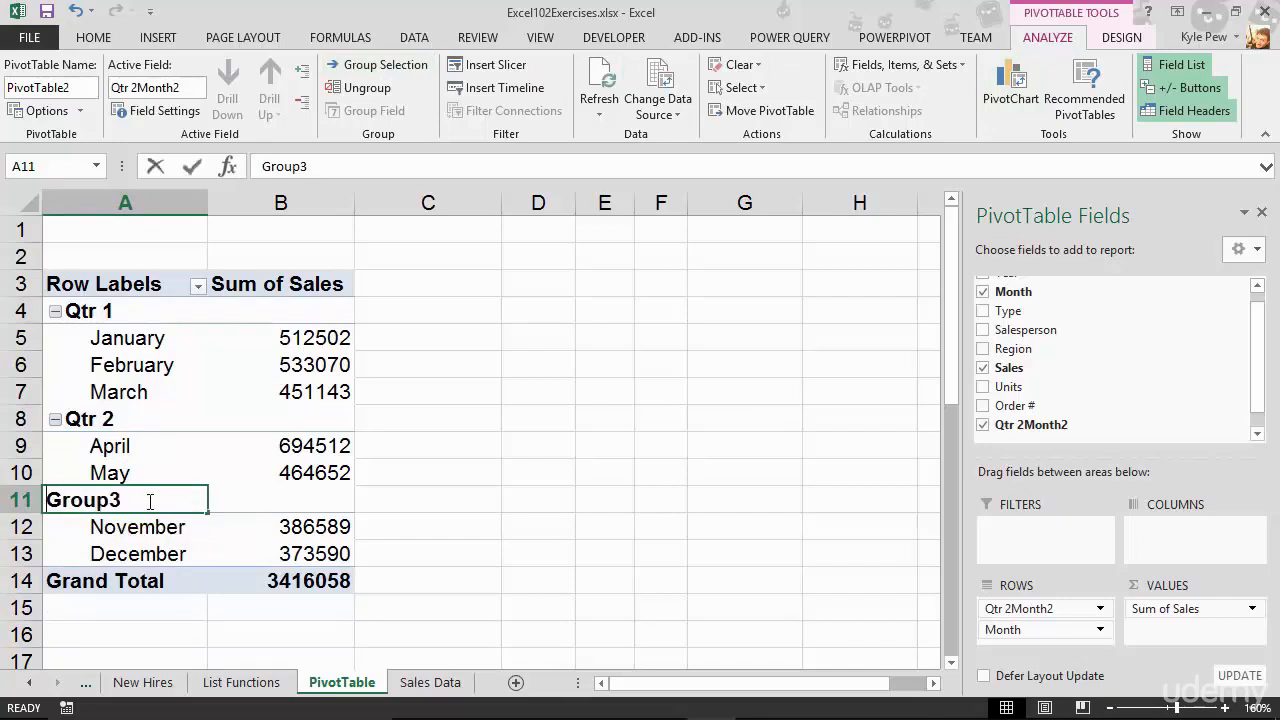
Rename the third group label as Qtr 4.
type("QTR")
key("BackSpace")
key("BackSpace")
type("tr 4")
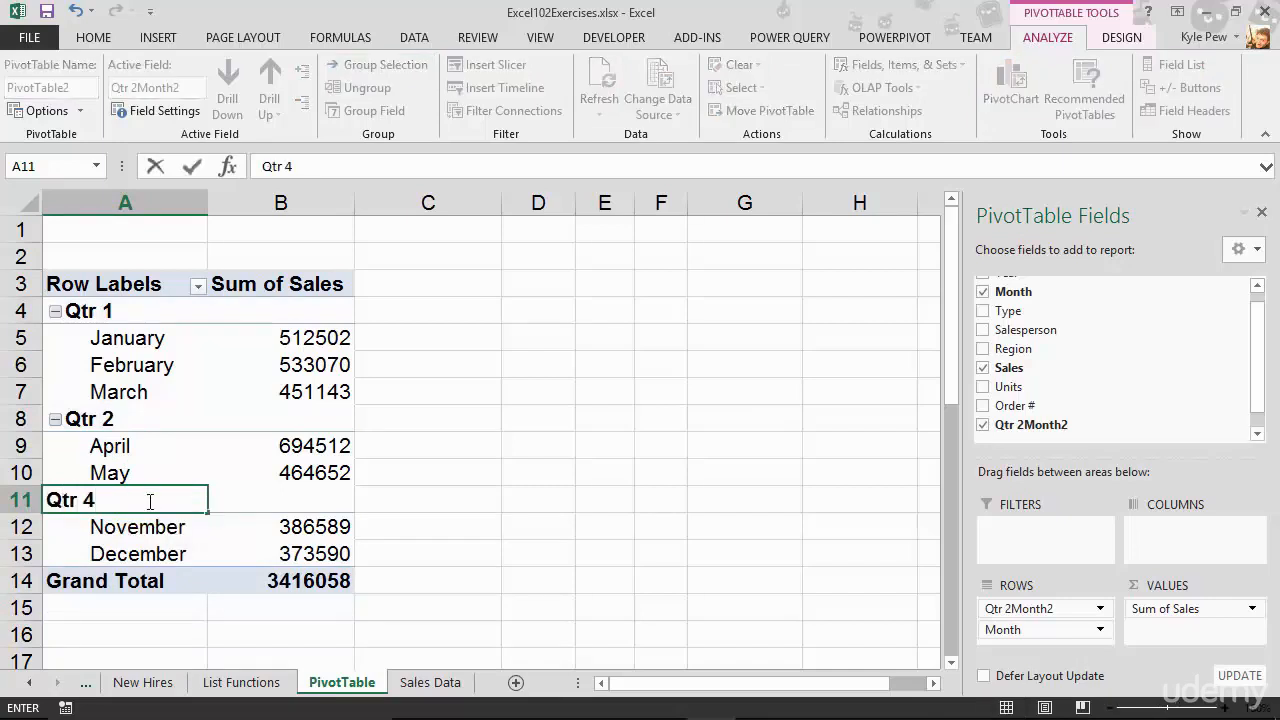
key("Return")
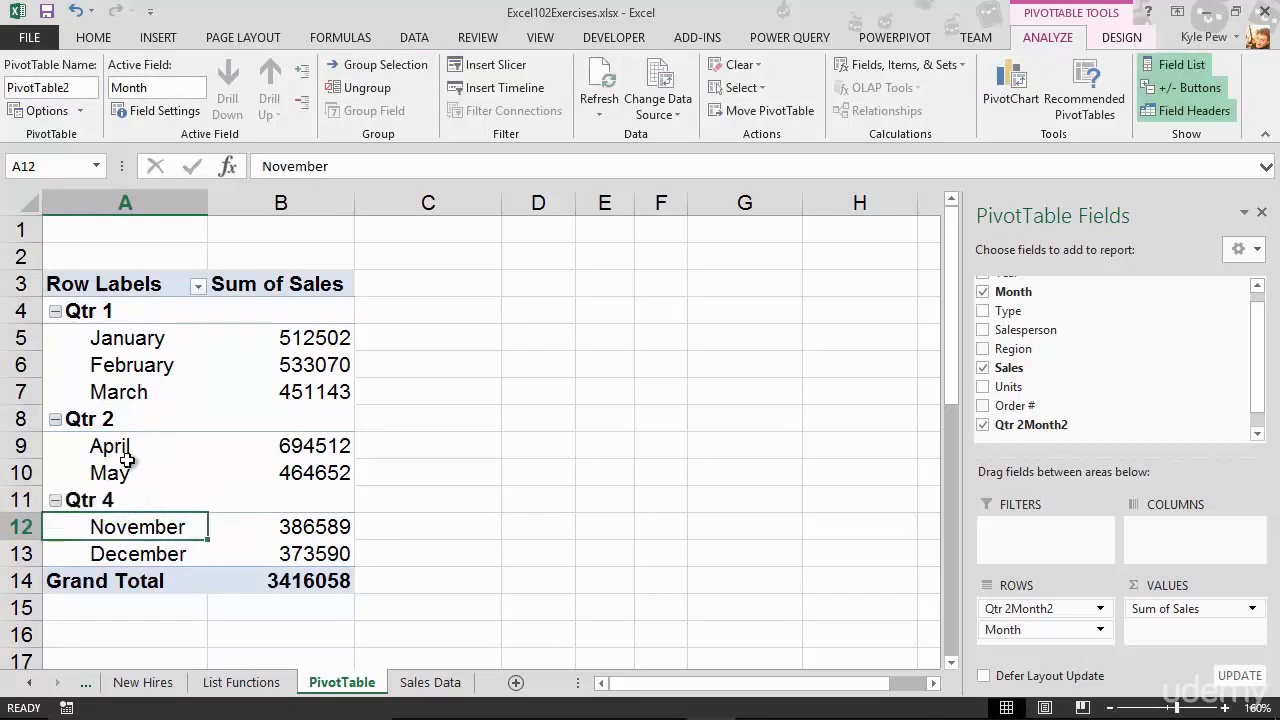